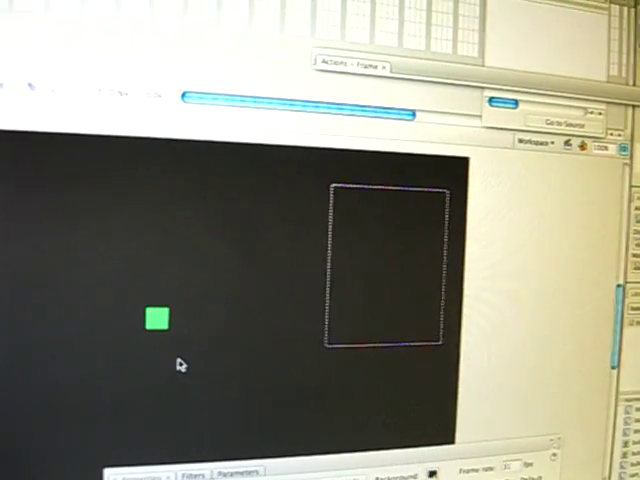
Run Test Movie to preview the live webcam feed with the green tracking square.
key(ctrl+Return)
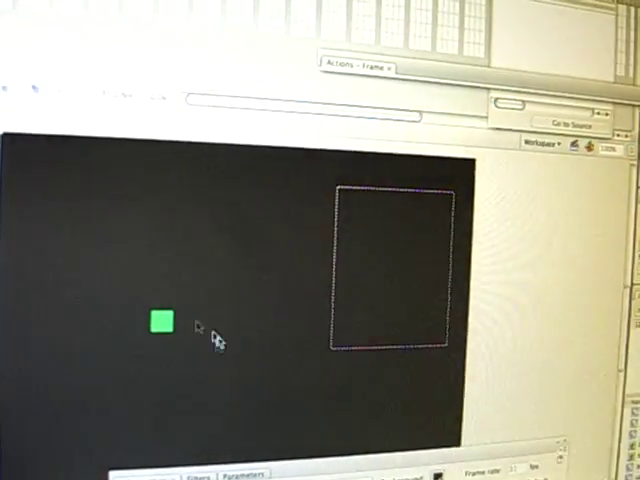